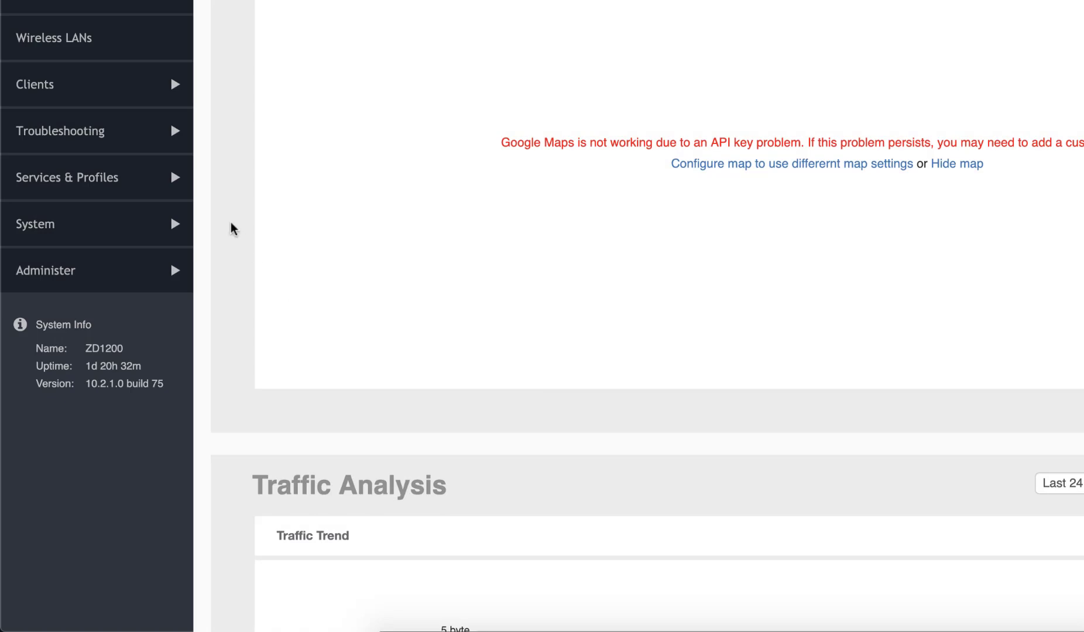
Step: Start a new guest access service and name it 'Guest Service'
left_click(175, 178)
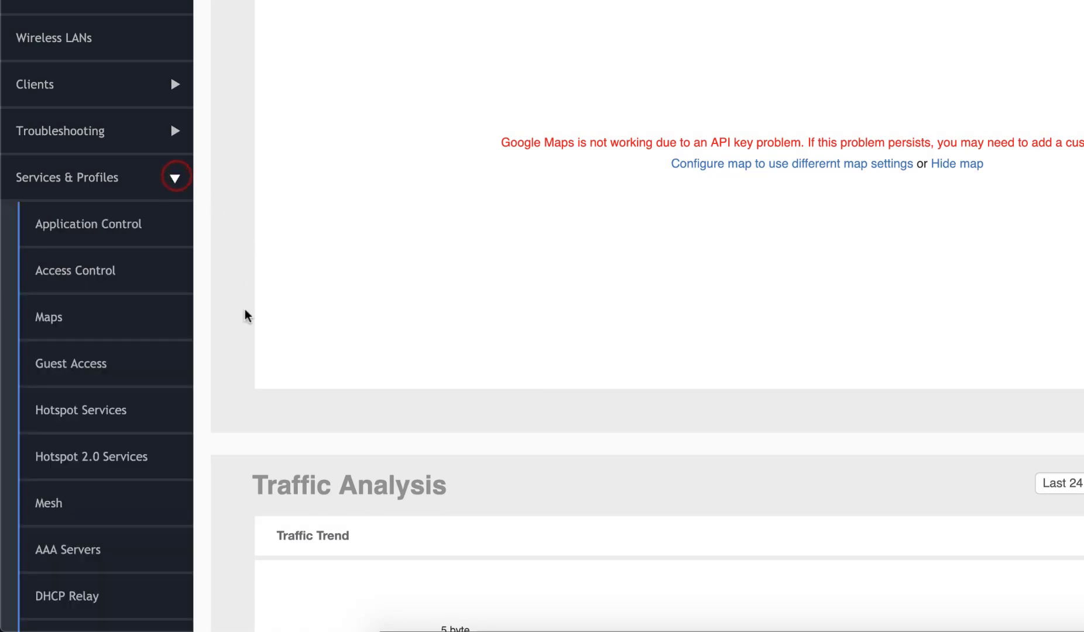
left_click(107, 362)
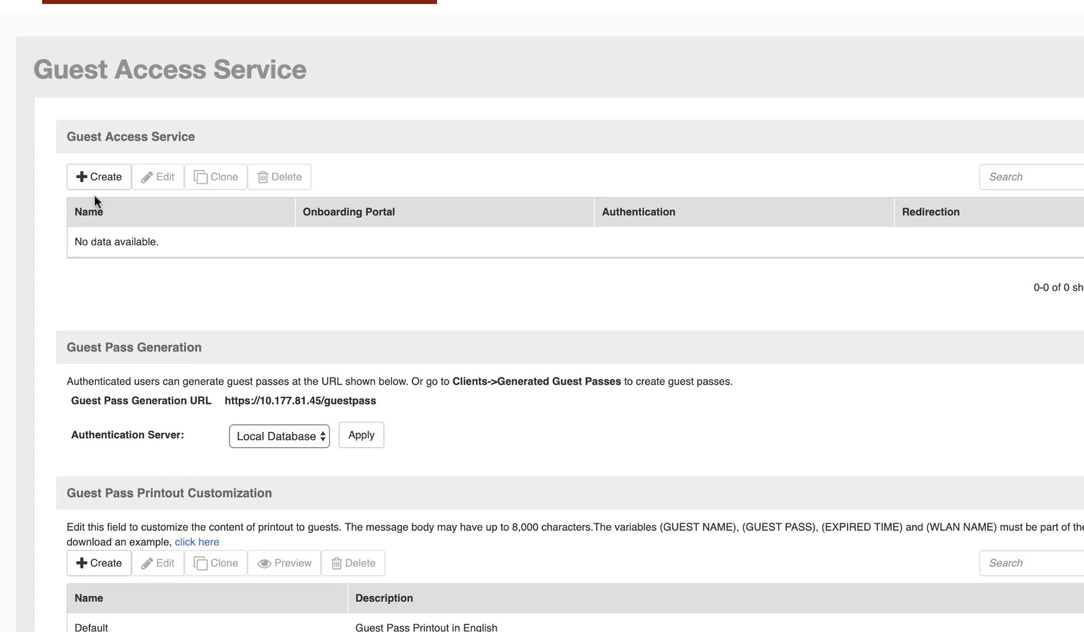
left_click(100, 181)
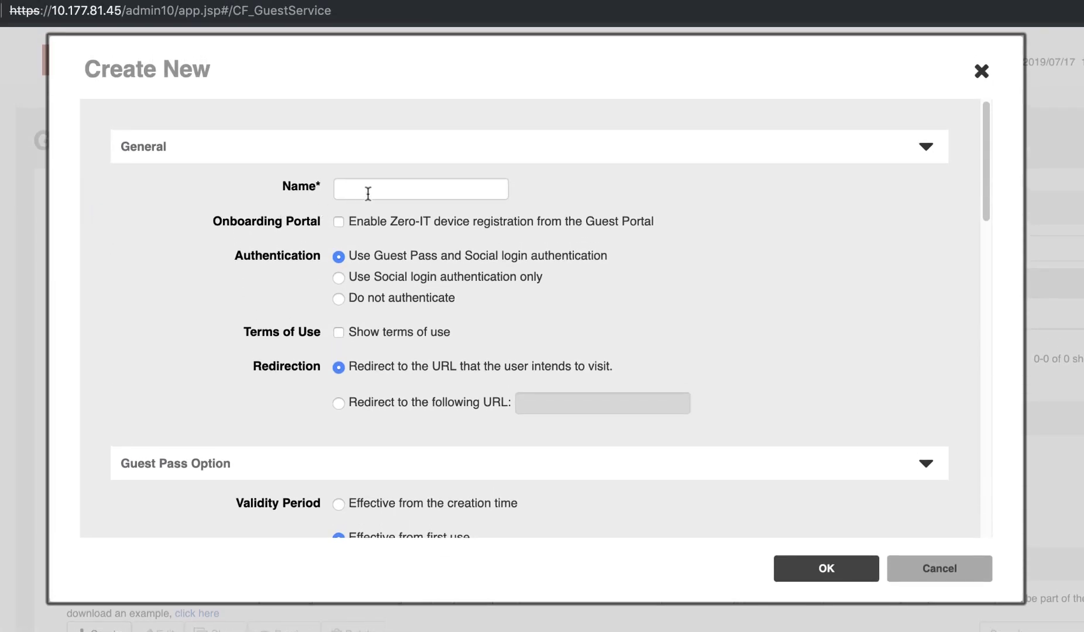
left_click(368, 131)
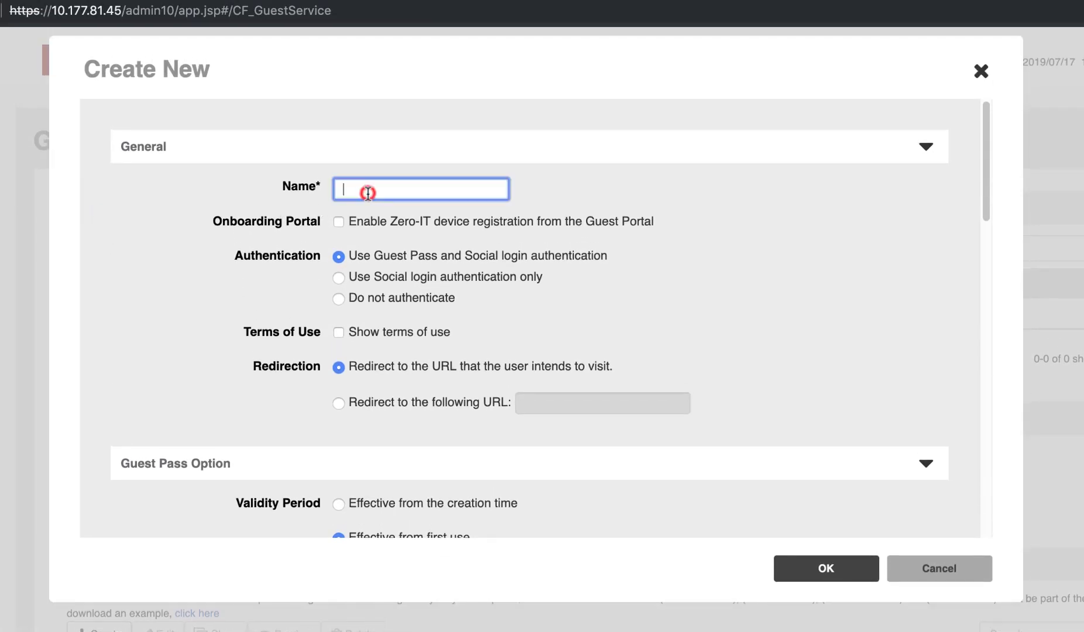
type("Guest Service")
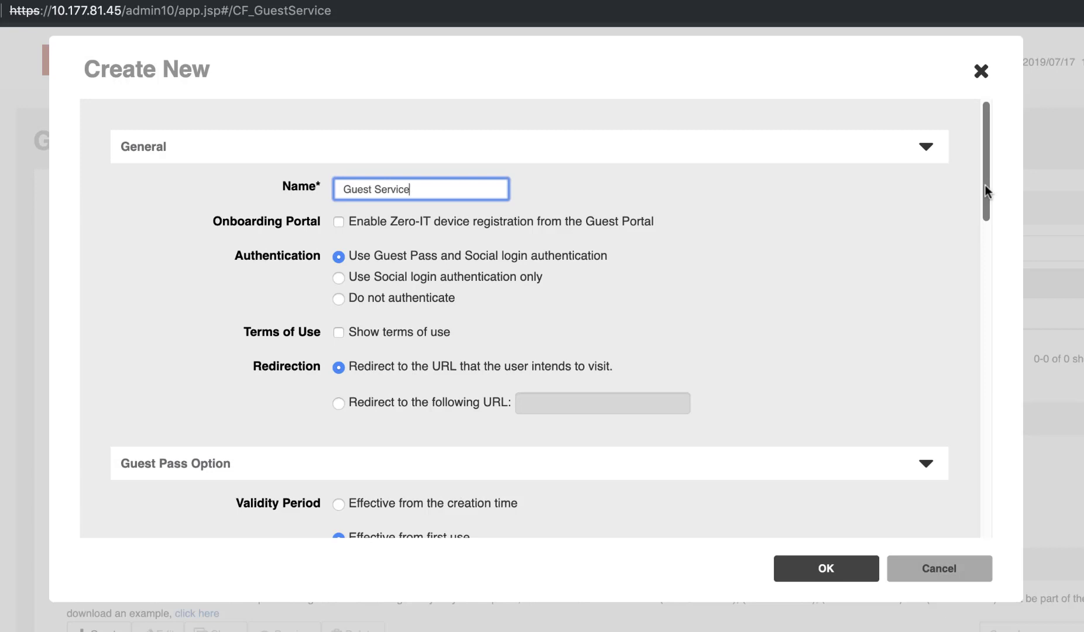
left_click_drag(985, 185, 987, 284)
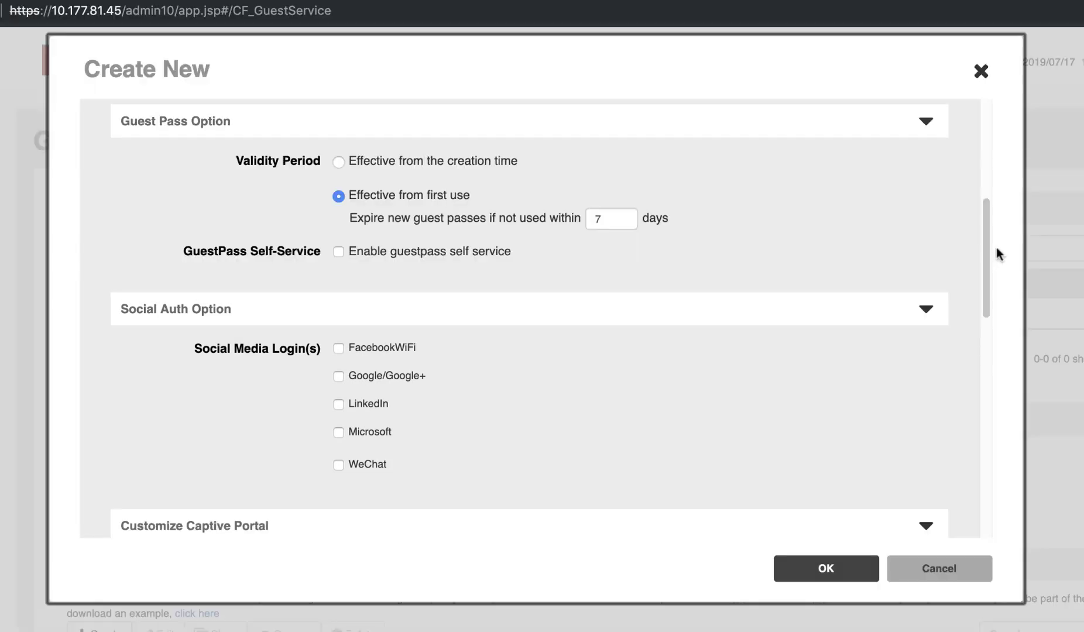
left_click(986, 249)
left_click_drag(986, 248, 977, 370)
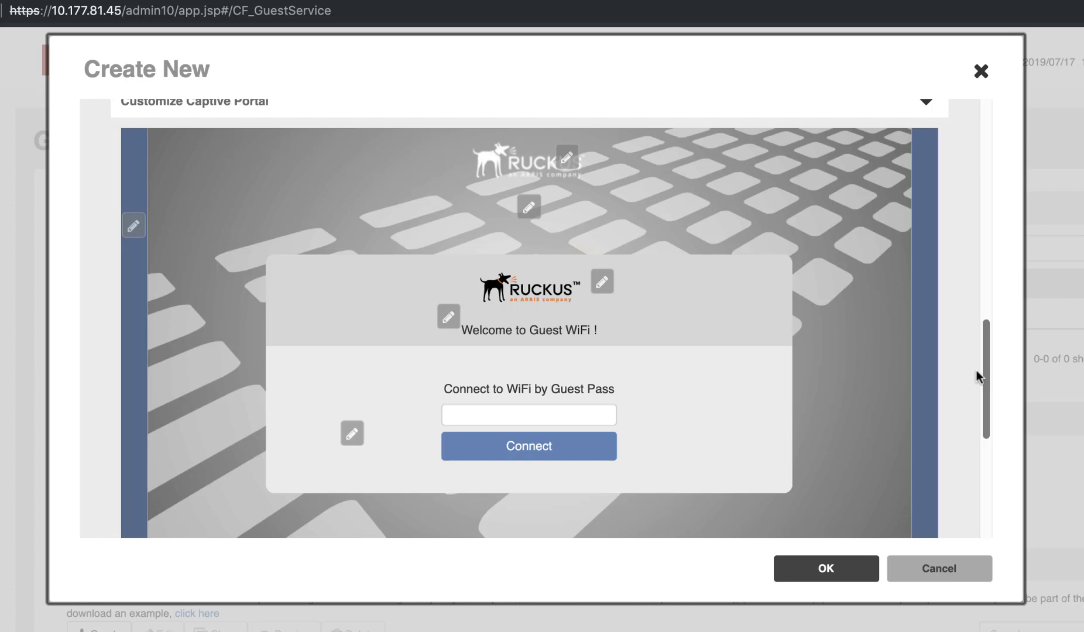
Step: Save the Guest Service with guest pass and social login authentication
left_click_drag(984, 417, 972, 526)
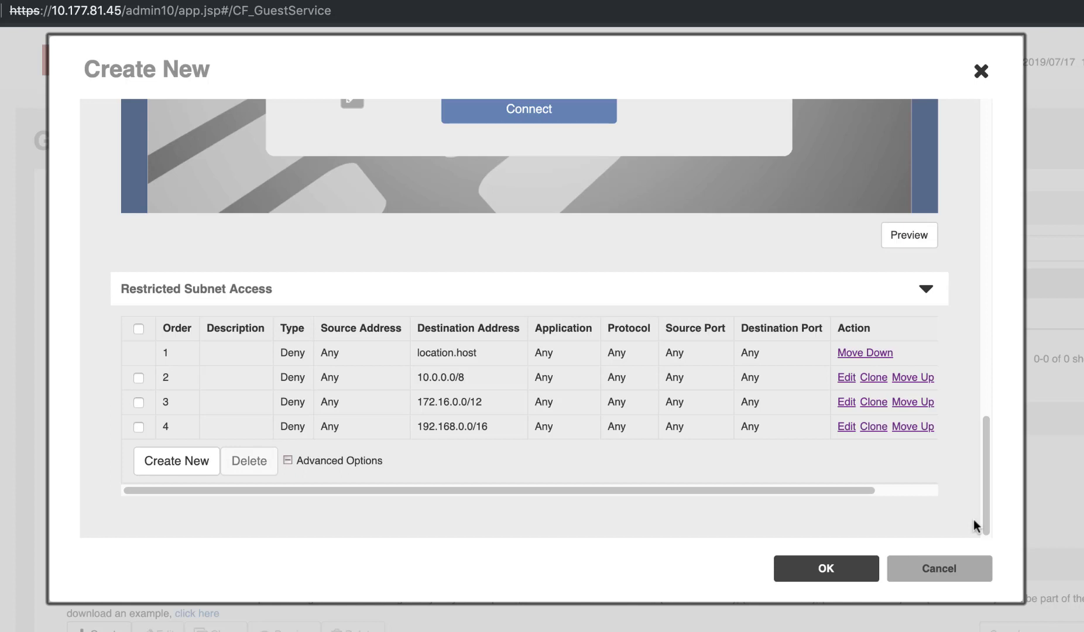
left_click(826, 568)
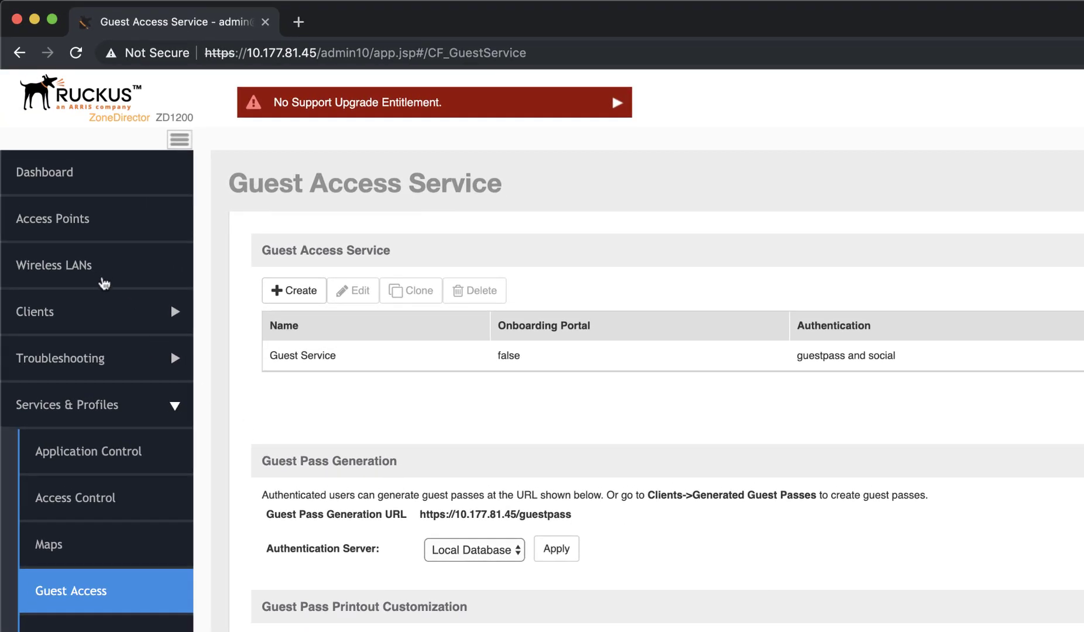
Step: Create a new wireless LAN named 'Guest WLAN' with the Guest Access usage type
left_click(102, 272)
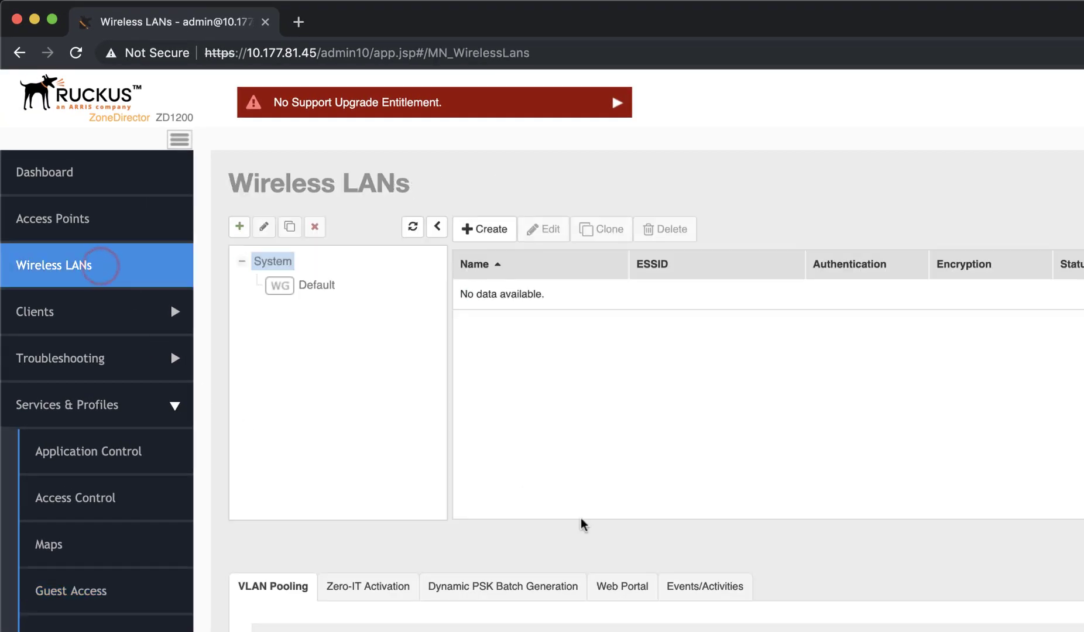
left_click(485, 228)
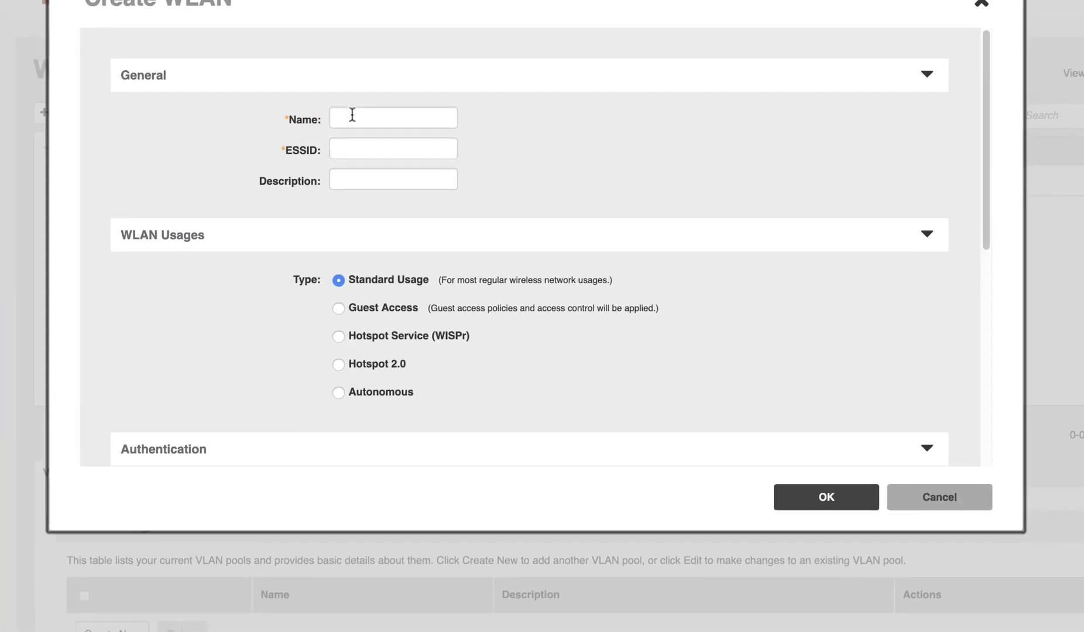
left_click(352, 115)
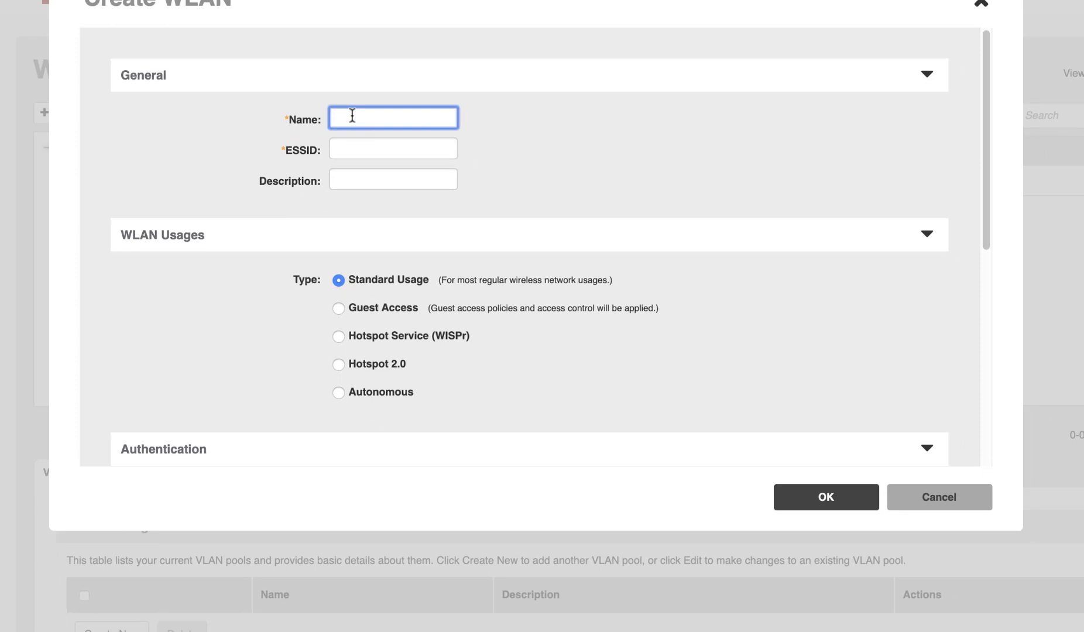
type("Guest WLAN")
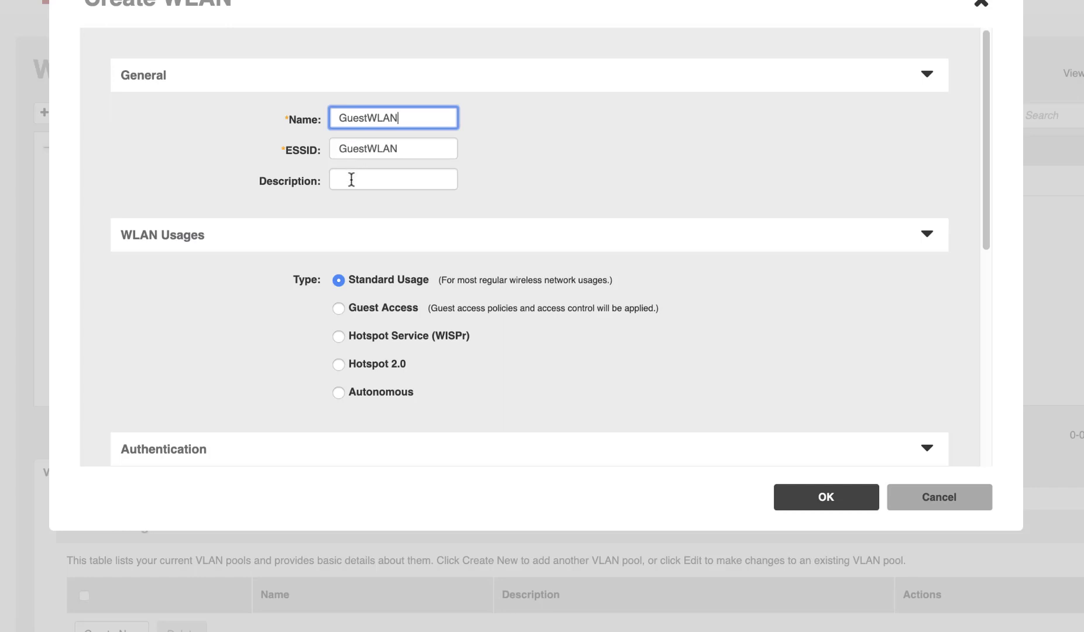
left_click(337, 310)
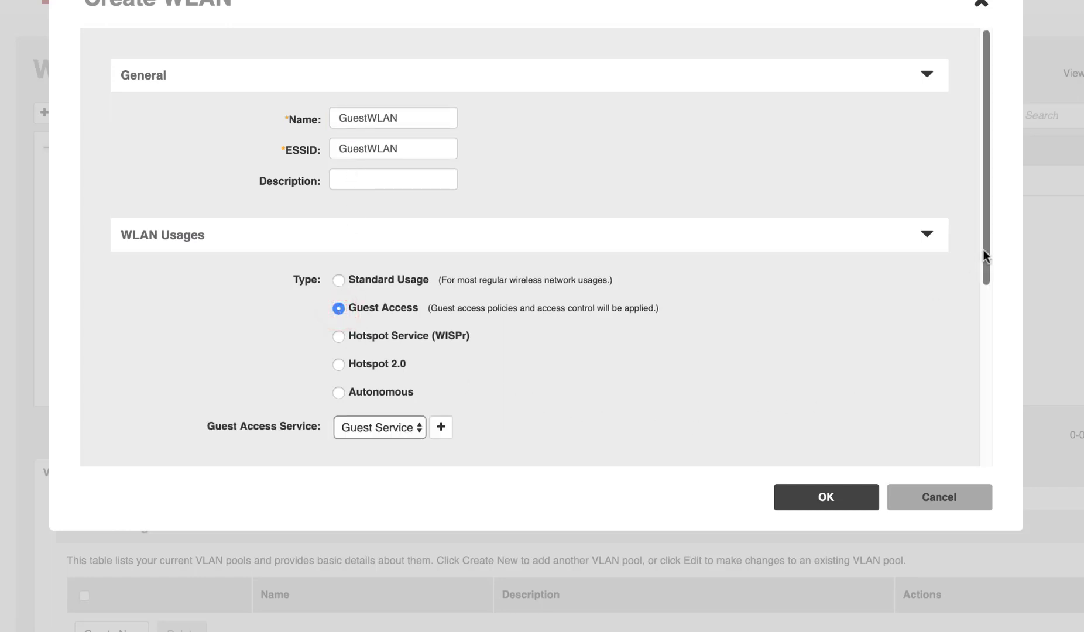
Step: Assign Guest Service as the WLAN's guest access service
left_click_drag(983, 249, 960, 365)
left_click(417, 247)
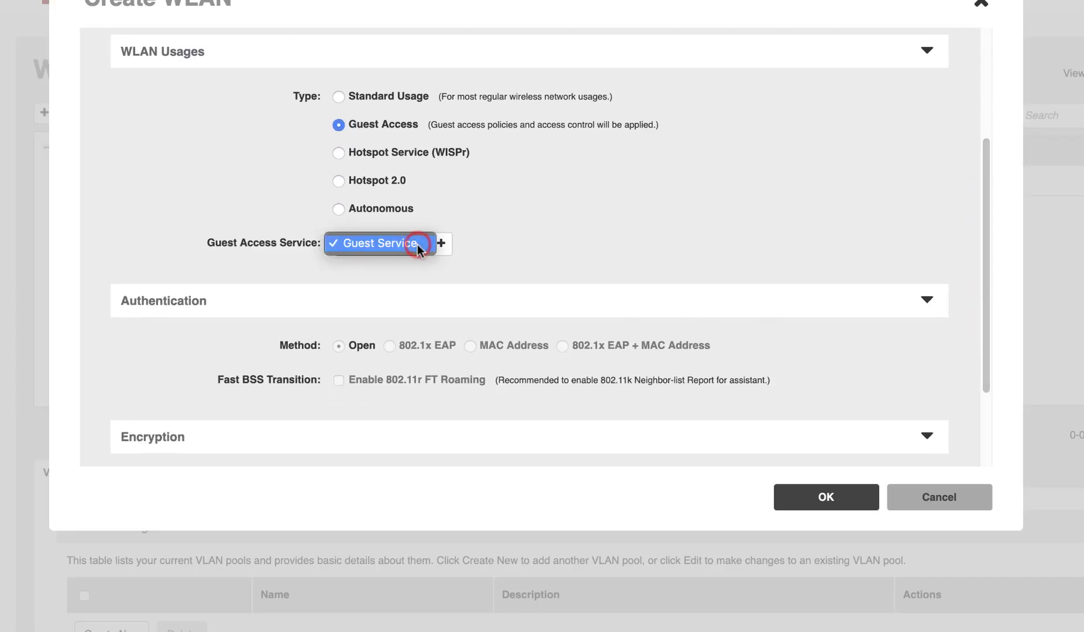
left_click(417, 246)
left_click(641, 268)
Step: Set the access VLAN ID to 1000 under Advanced Options and save GuestWLAN
left_click_drag(984, 285, 984, 378)
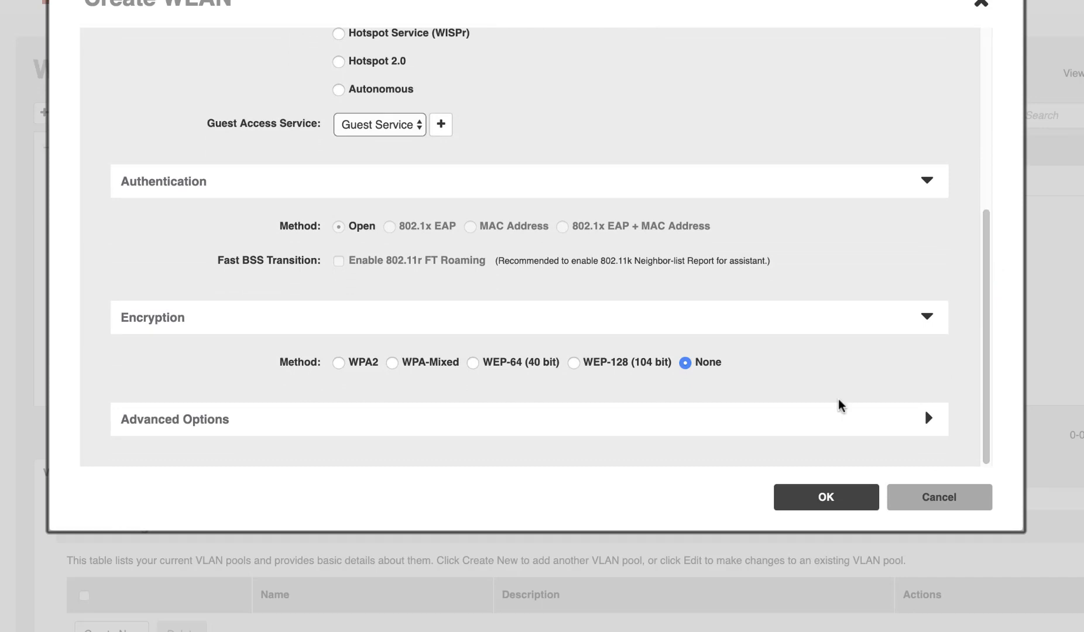
left_click(927, 420)
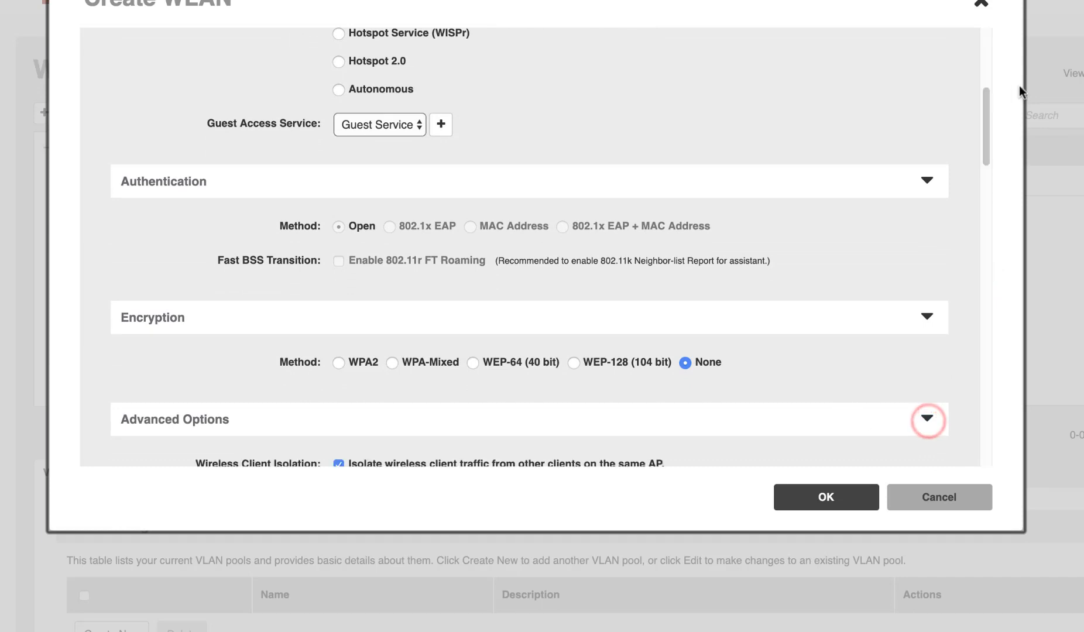
left_click_drag(985, 110, 977, 266)
left_click(406, 235)
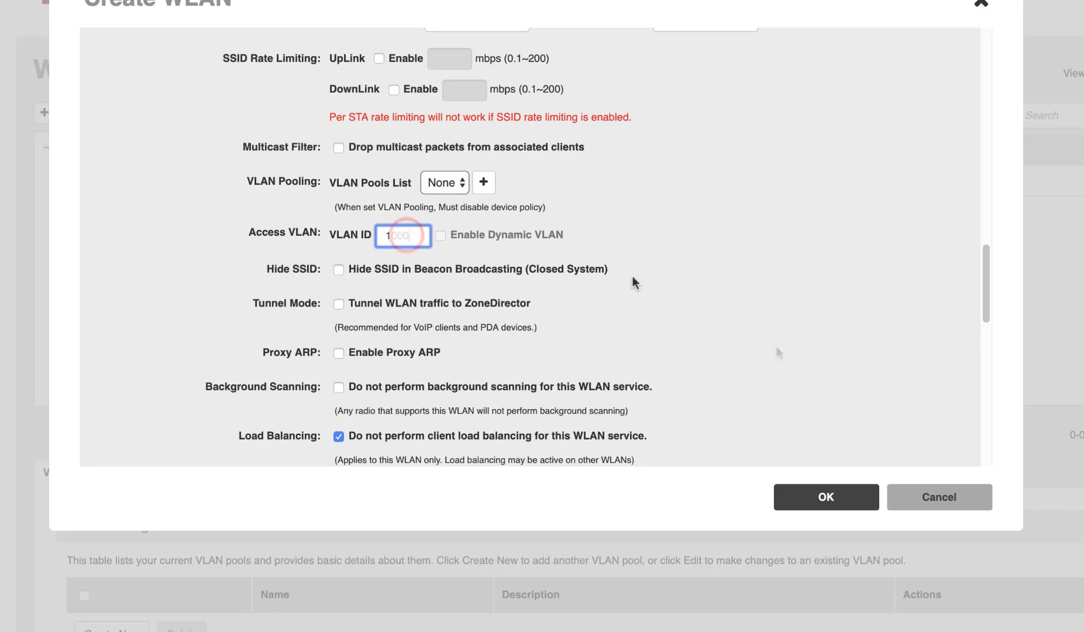
type("000")
scroll(781, 325, "up", 2)
scroll(782, 328, "up", 7)
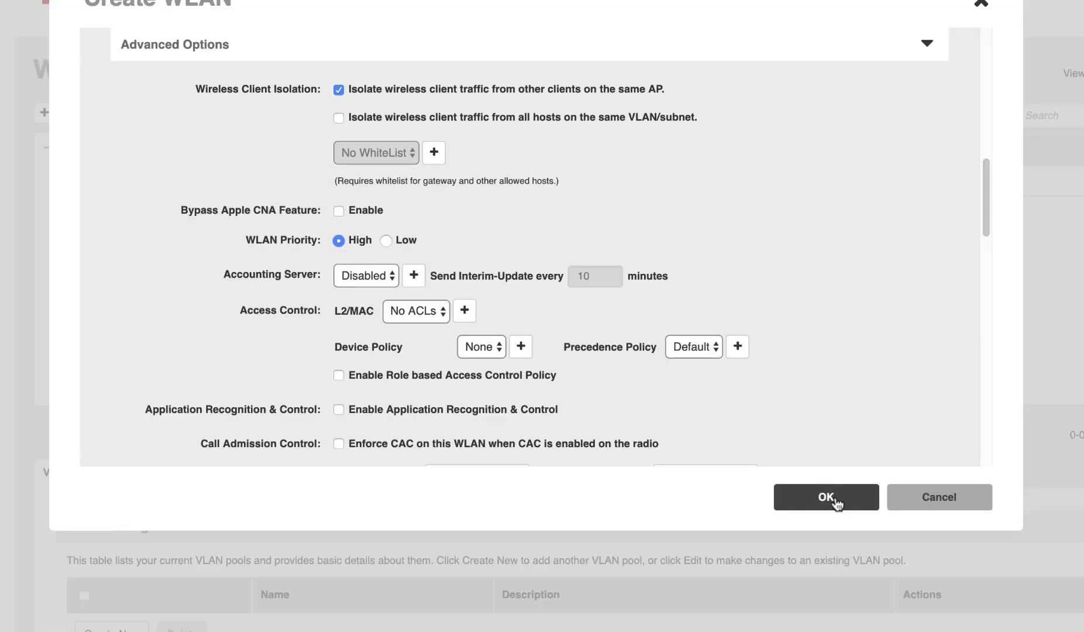
left_click(833, 497)
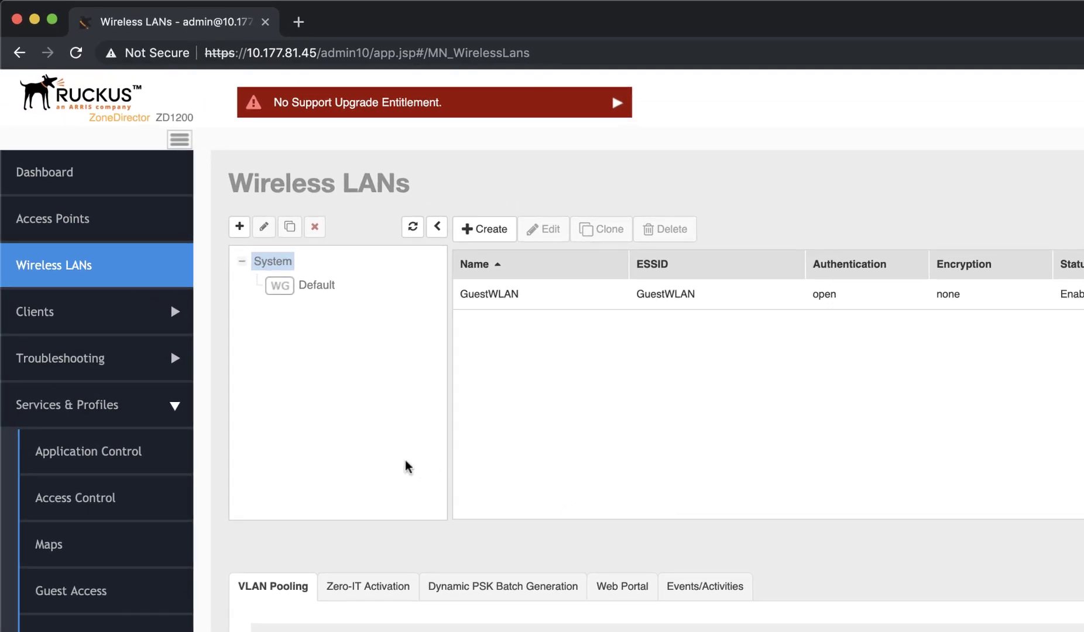
Step: Confirm the Default role allows all WLANs and guest pass generation, then save it
scroll(185, 583, "down", 10)
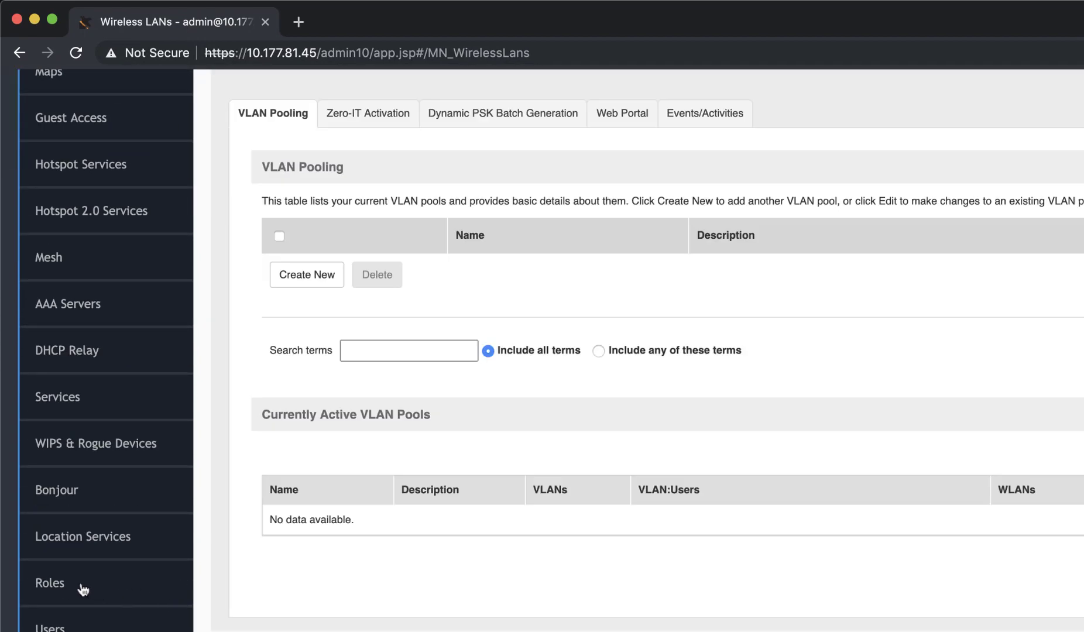
left_click(81, 585)
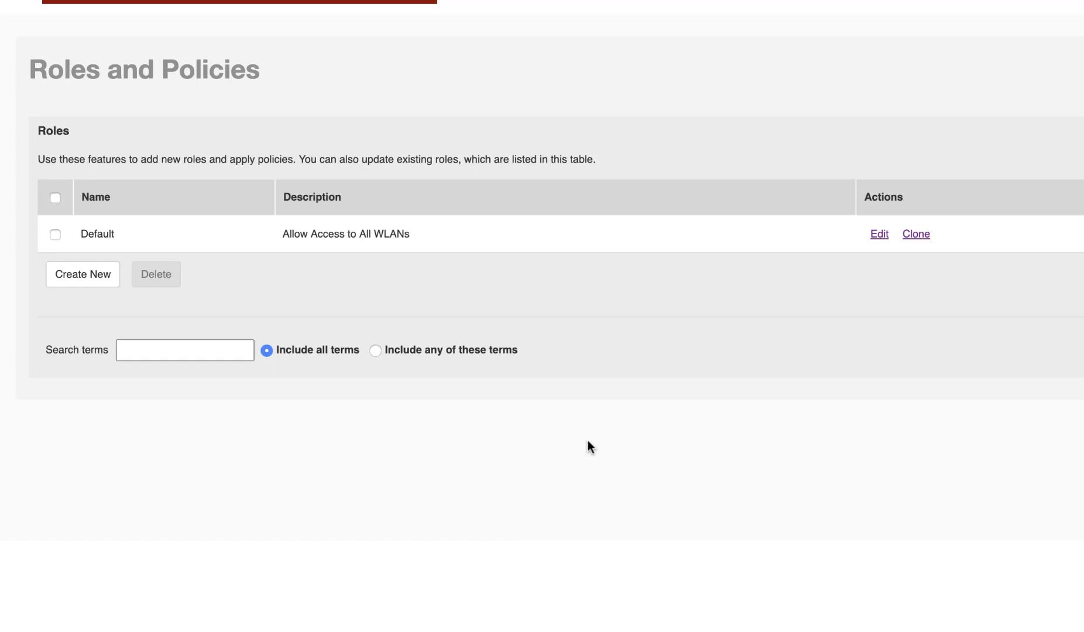
left_click(879, 235)
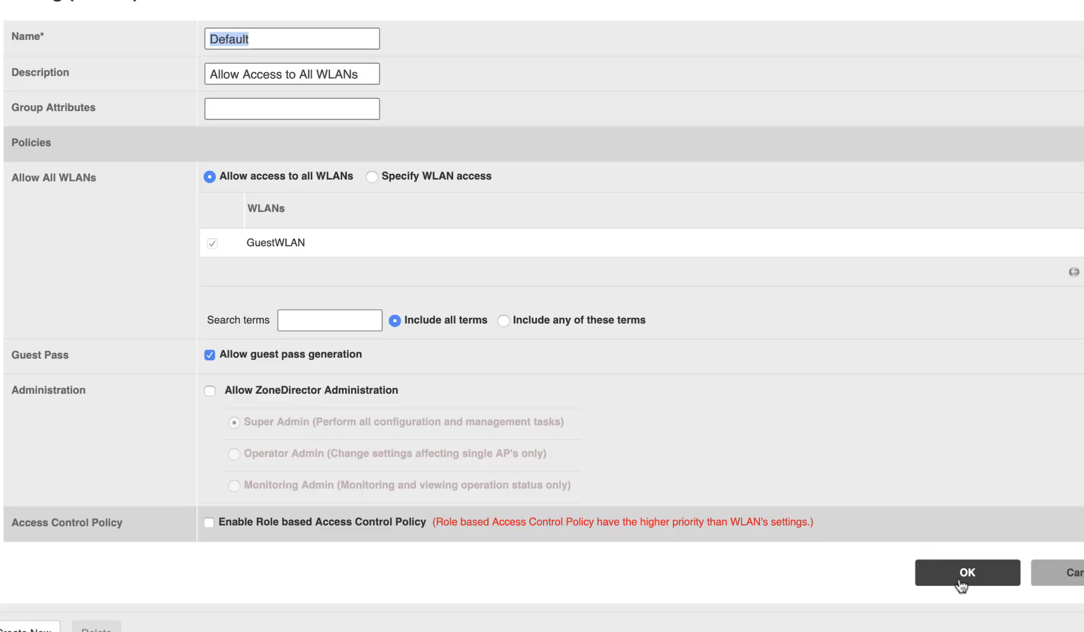
left_click(967, 573)
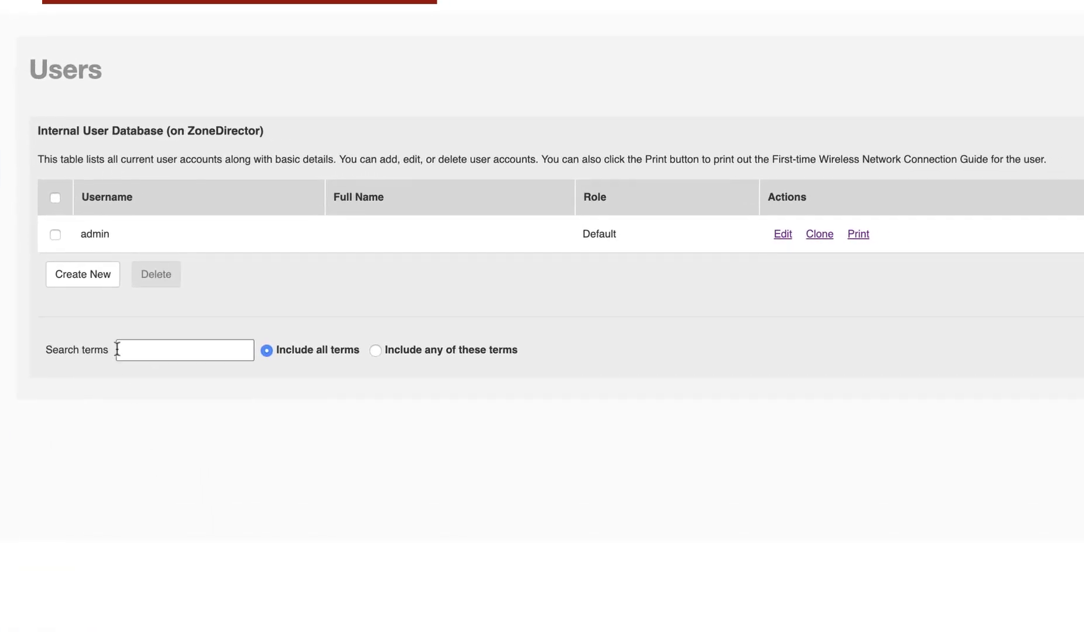
Step: Add the ruckusguest user with its full name and password, keeping the Default role
left_click(88, 276)
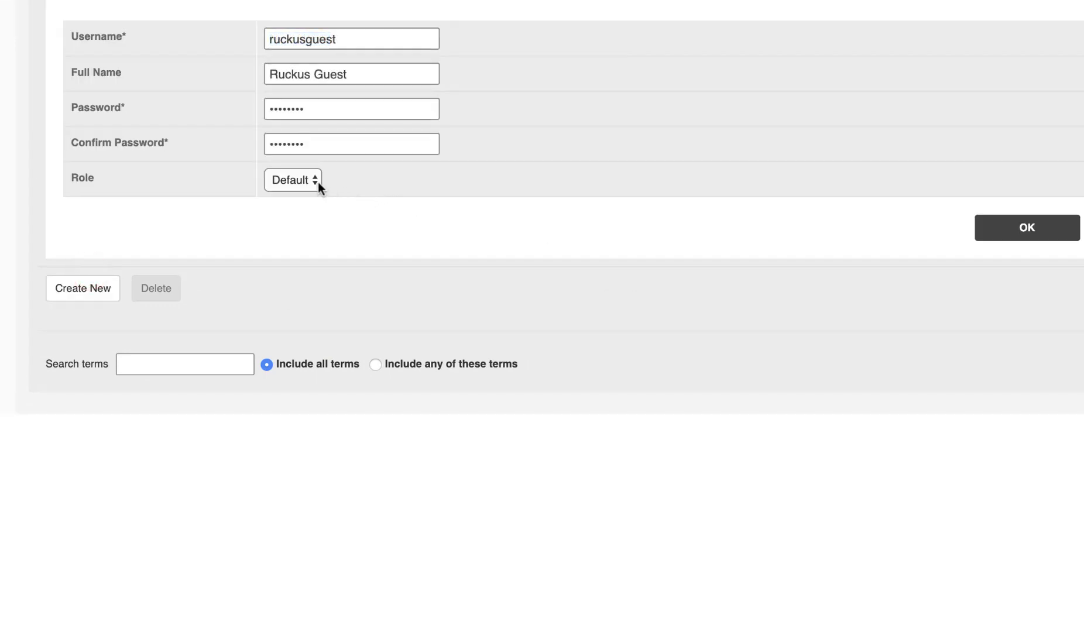
left_click(318, 182)
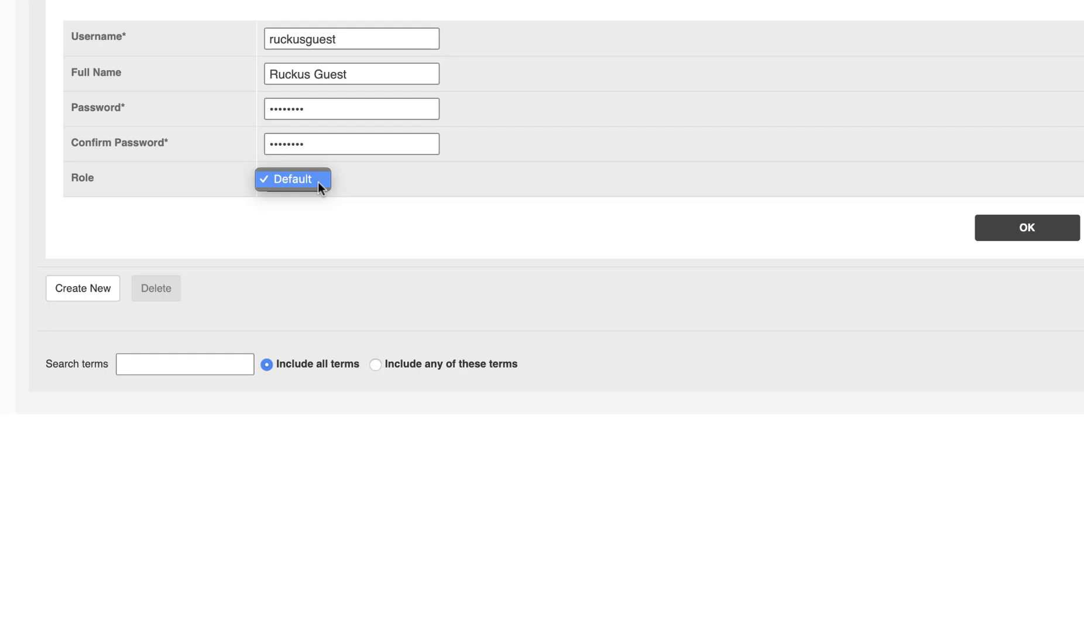
left_click(317, 182)
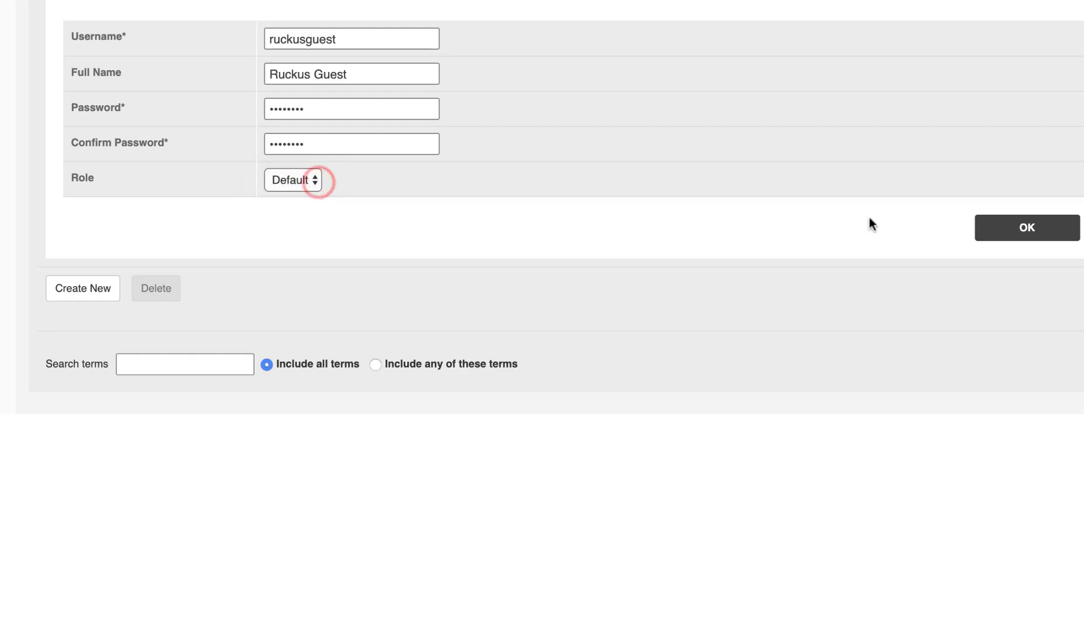
left_click(1007, 227)
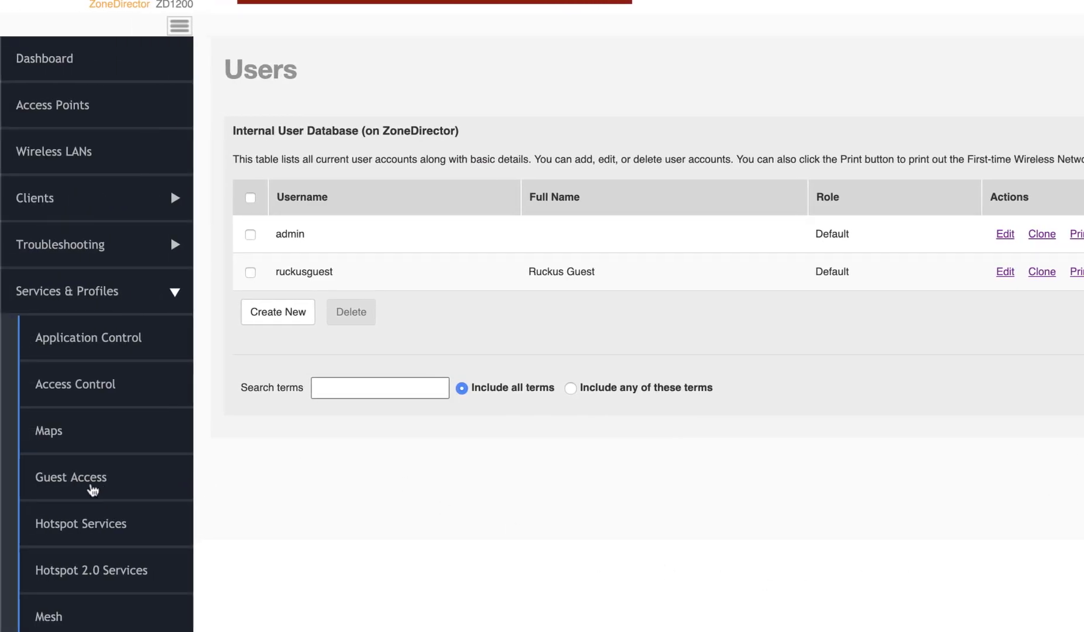
Step: Copy the Guest Pass Generation URL from Guest Access and open a new browser tab
left_click(92, 486)
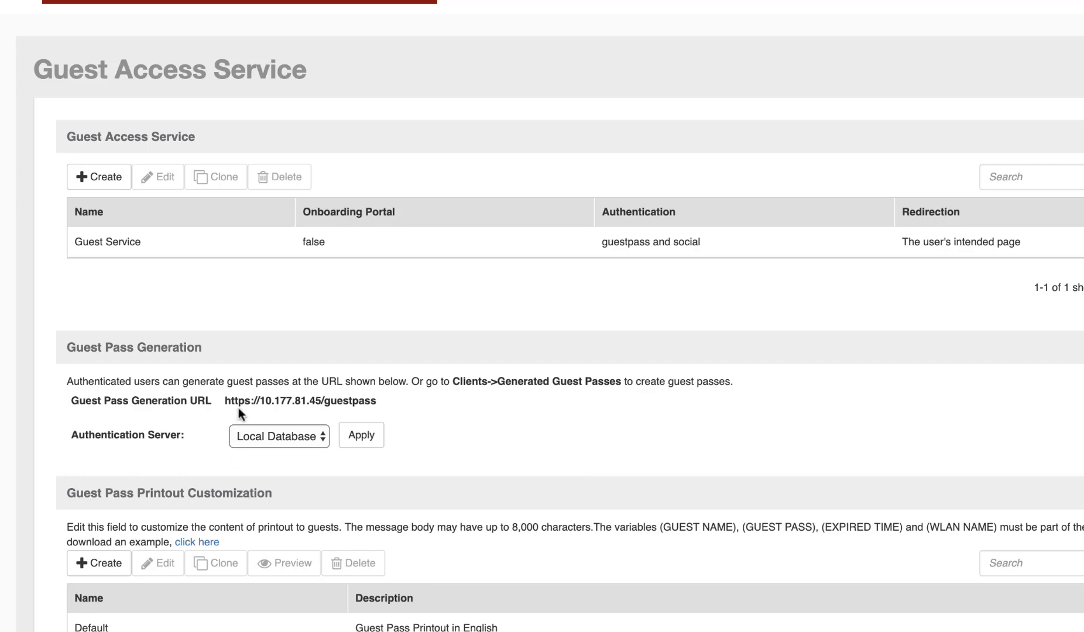
left_click_drag(225, 404, 379, 406)
key("super+c")
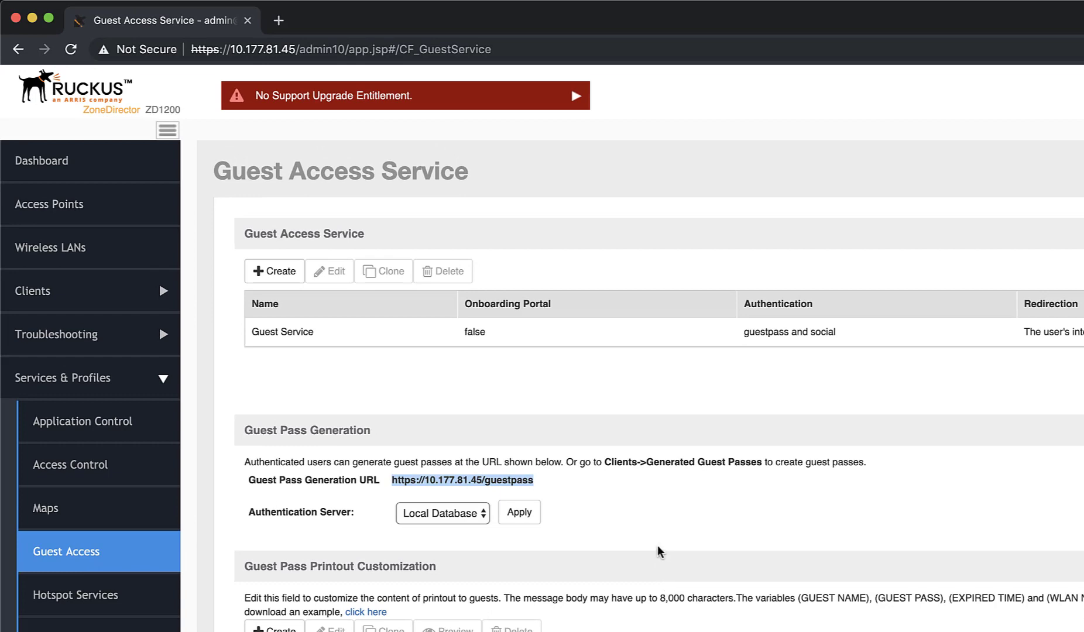
left_click(659, 547)
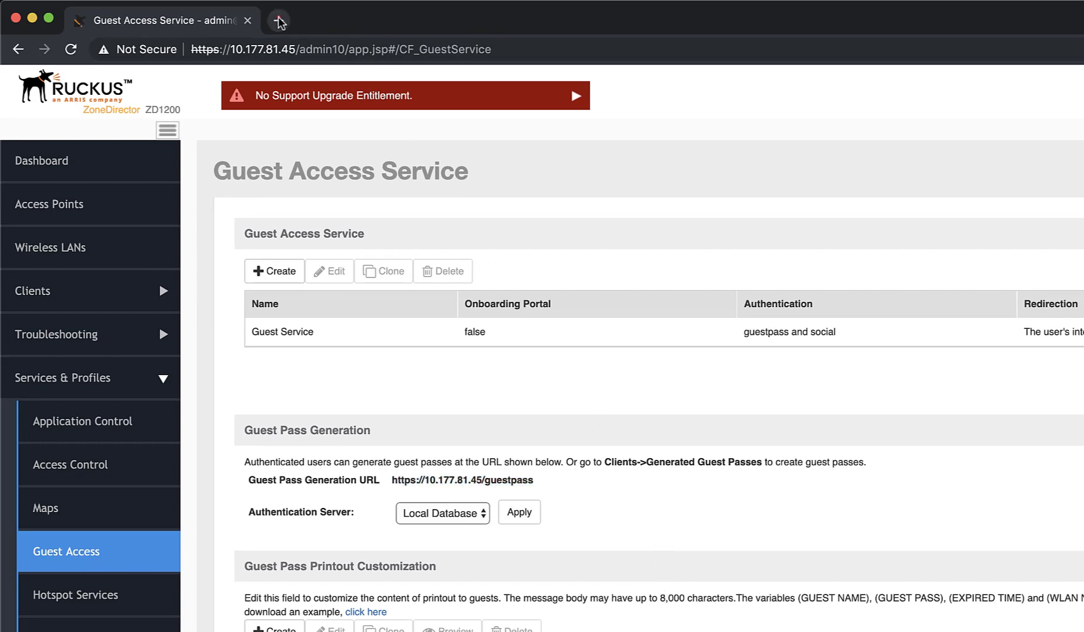
left_click(278, 20)
Step: Load the guestpass URL and generate a one-day GuestWLAN guest pass for the guest
key("super+v")
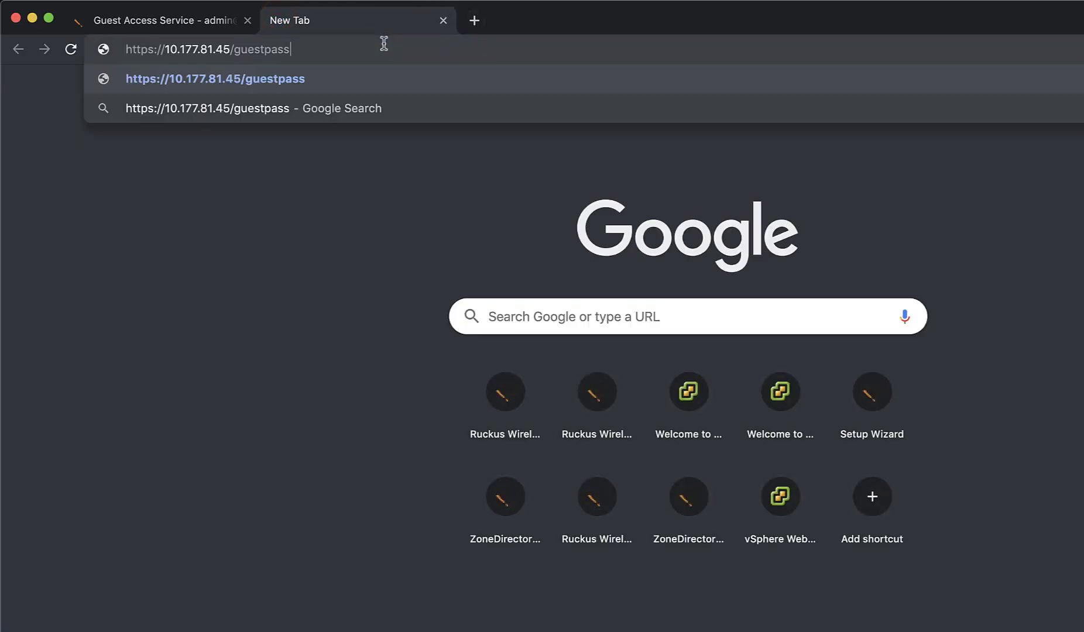
key("Return")
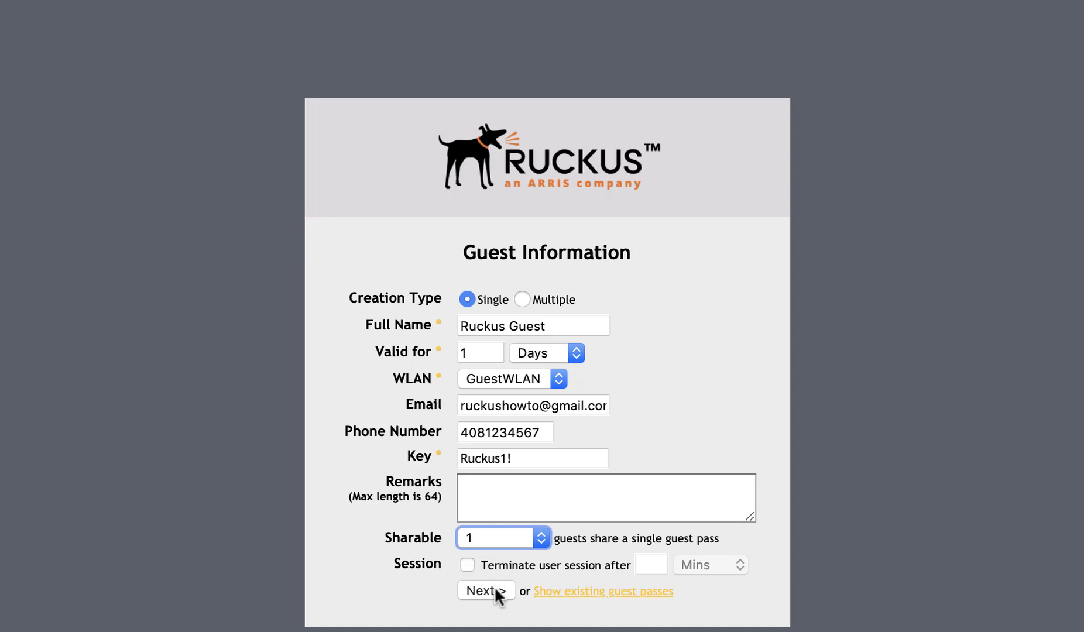
left_click(494, 588)
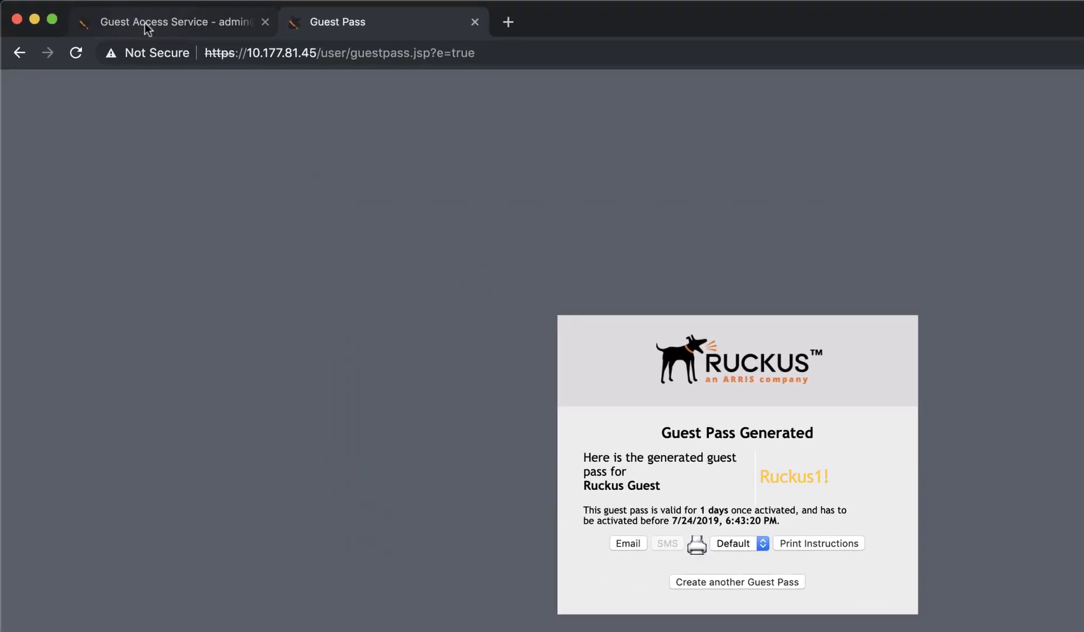
Step: Test the smtp.gmail.com email server settings on port 465 in System Settings
left_click(144, 22)
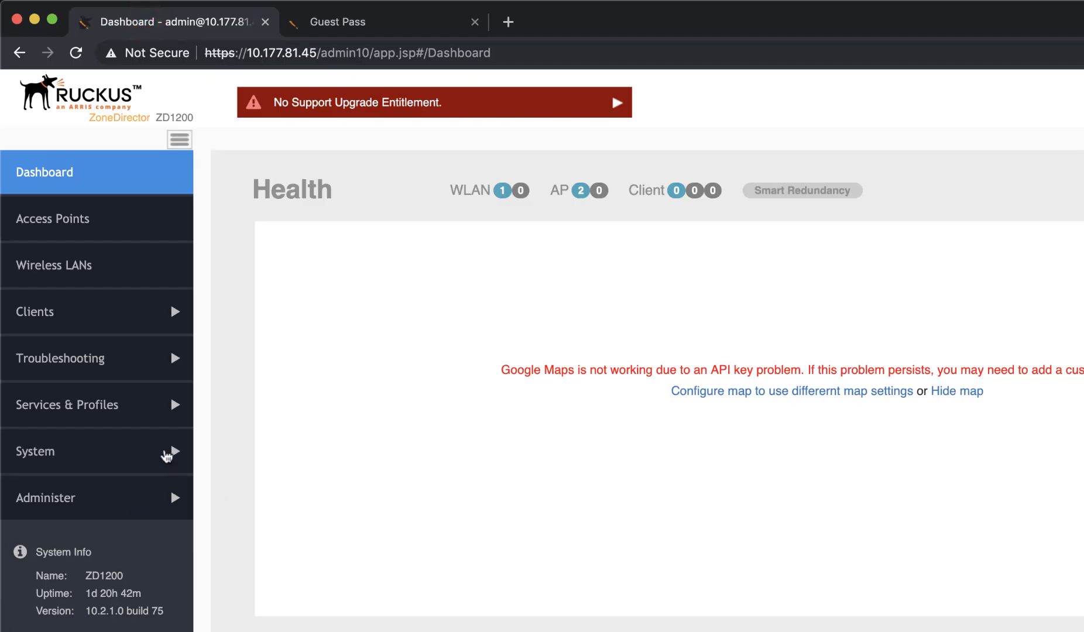
left_click(170, 451)
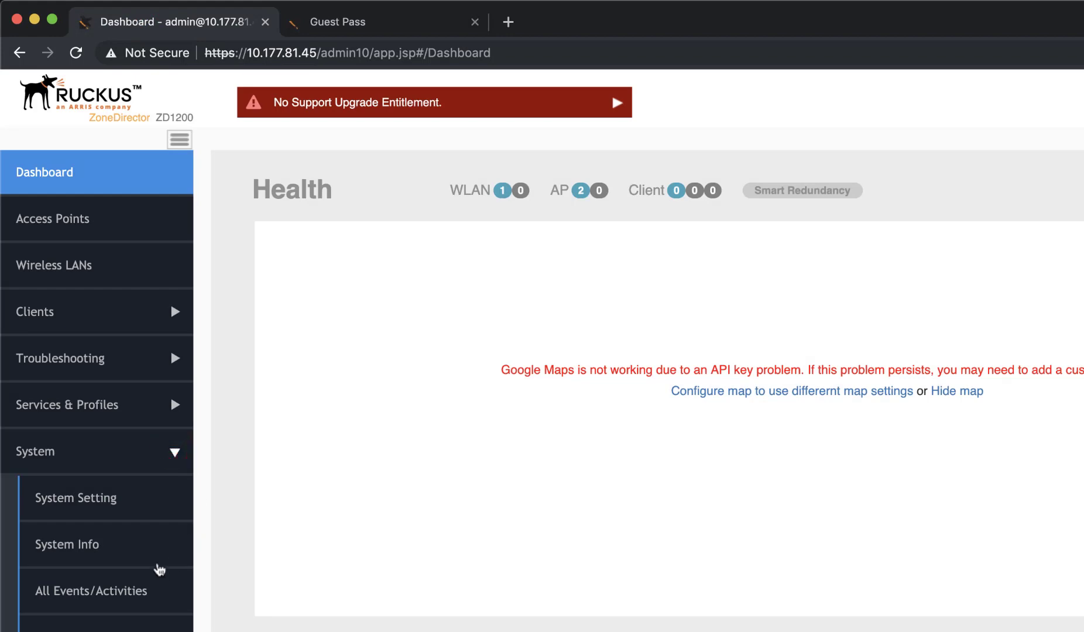
left_click(97, 497)
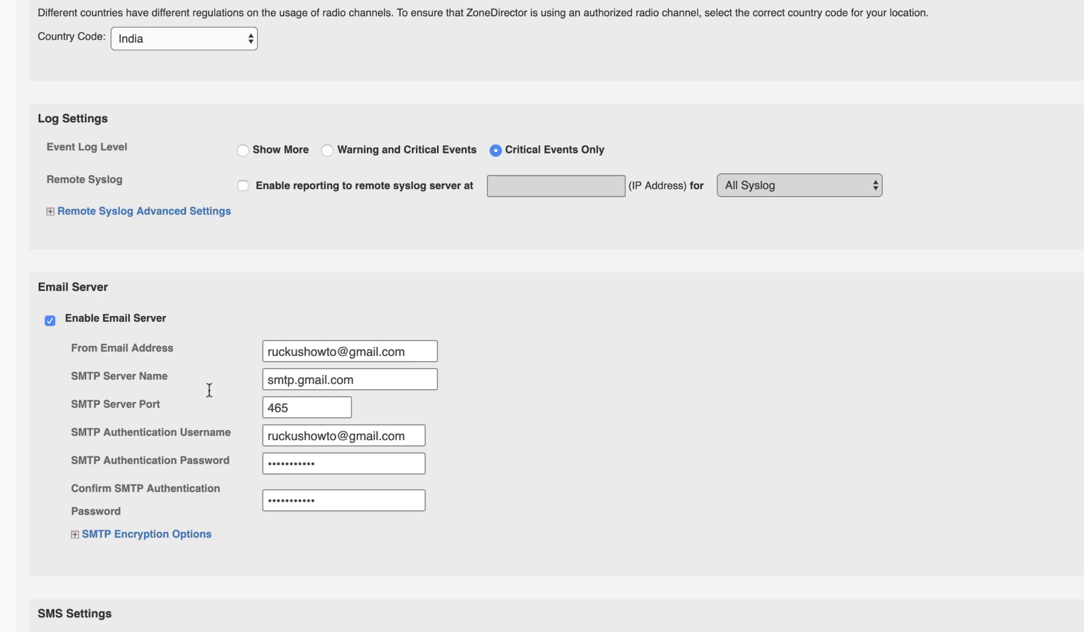
left_click(943, 559)
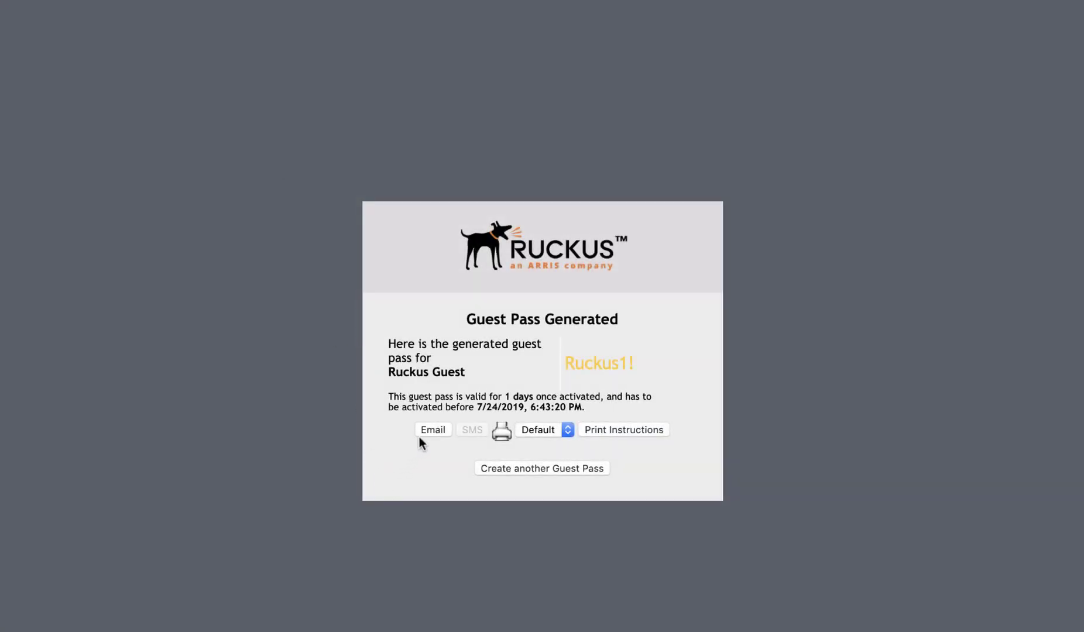
Step: Email the generated guest pass to the guest's address
left_click(440, 429)
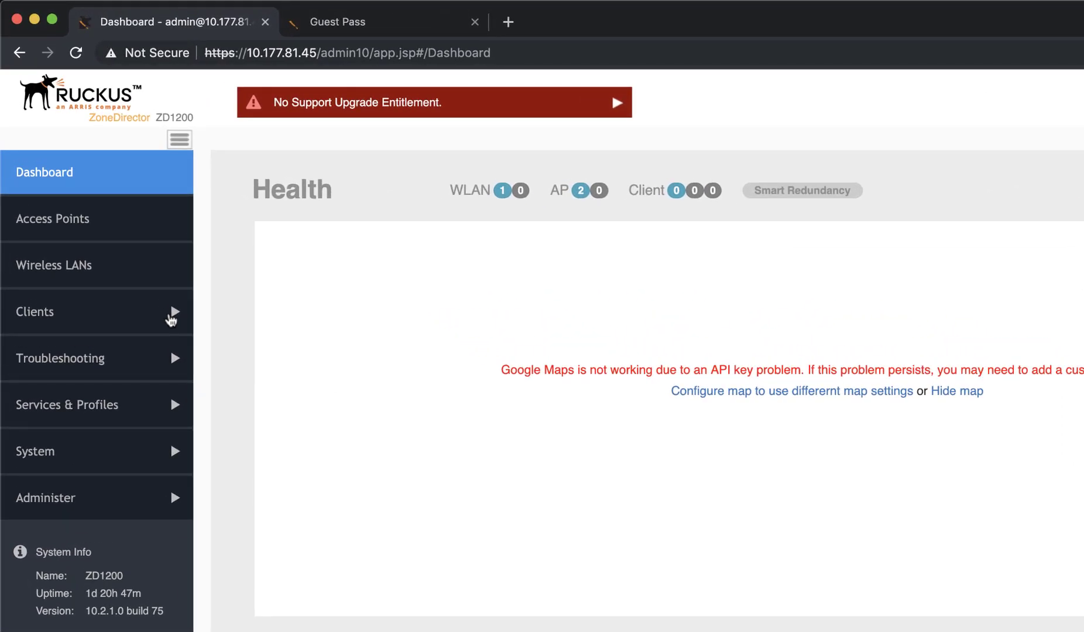
Step: Show the Generated Guest Passes list under Clients, down to the Ruckus Guest pass entry
left_click(173, 313)
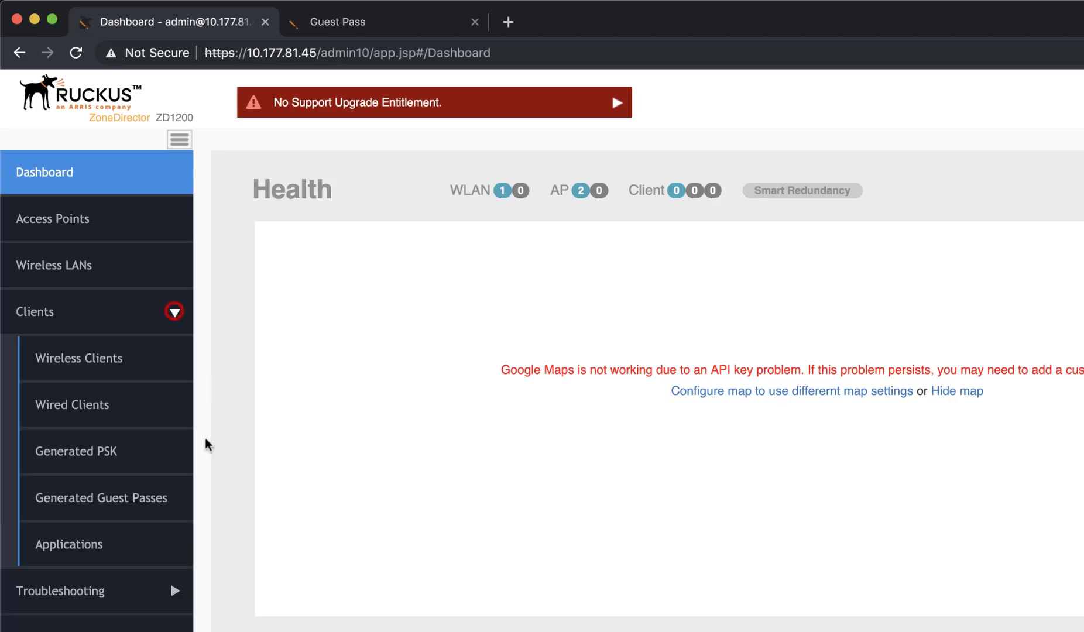
left_click(162, 505)
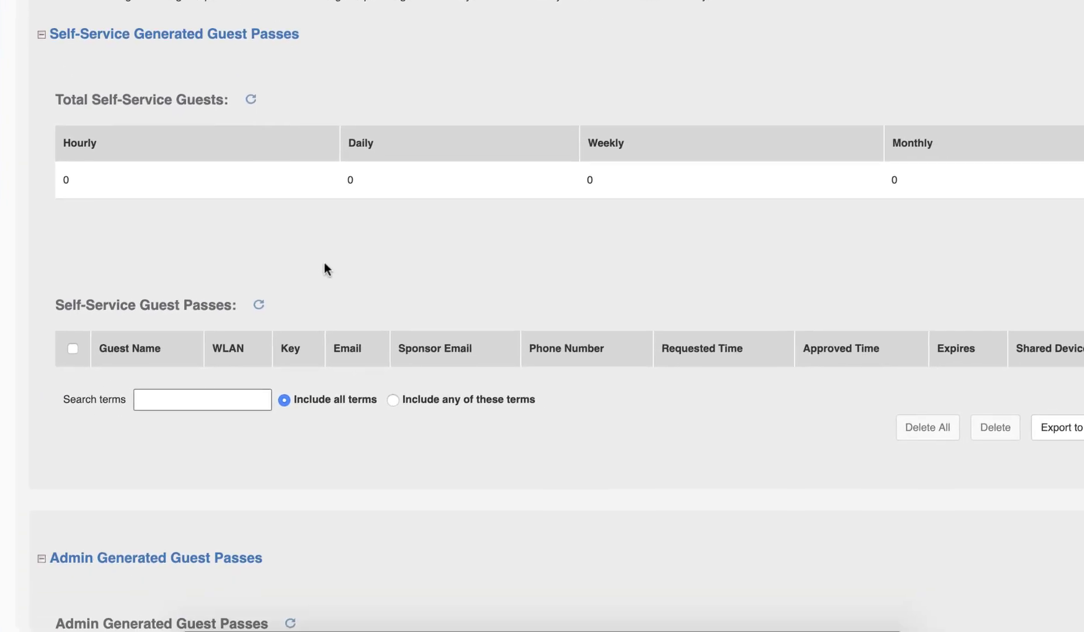
scroll(324, 263, "down", 4)
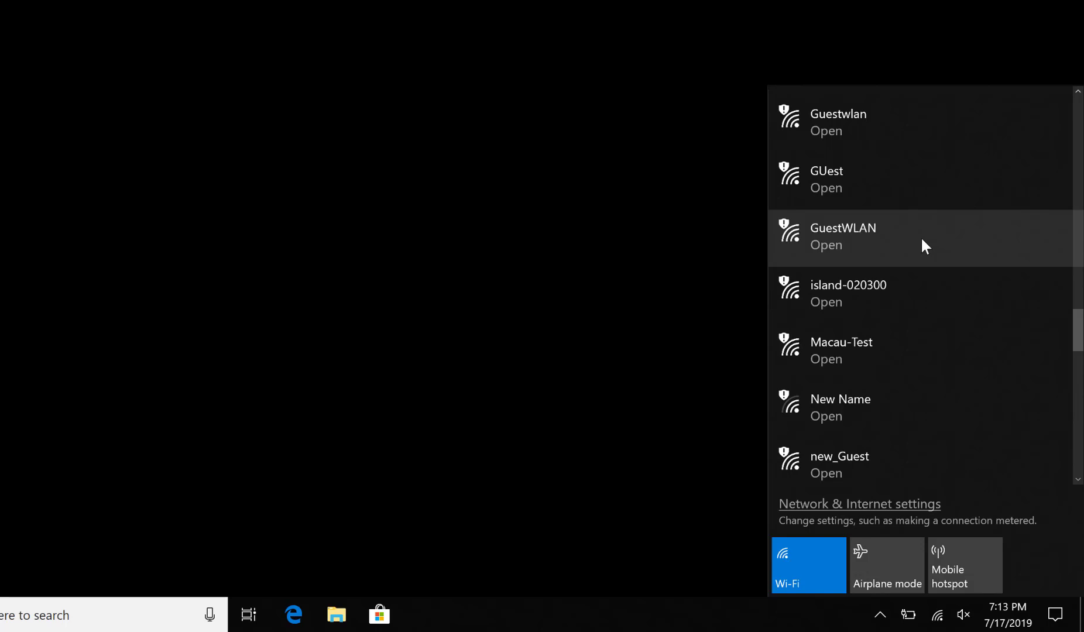
Step: Connect the Windows laptop to the open GuestWLAN Wi-Fi network
left_click(920, 236)
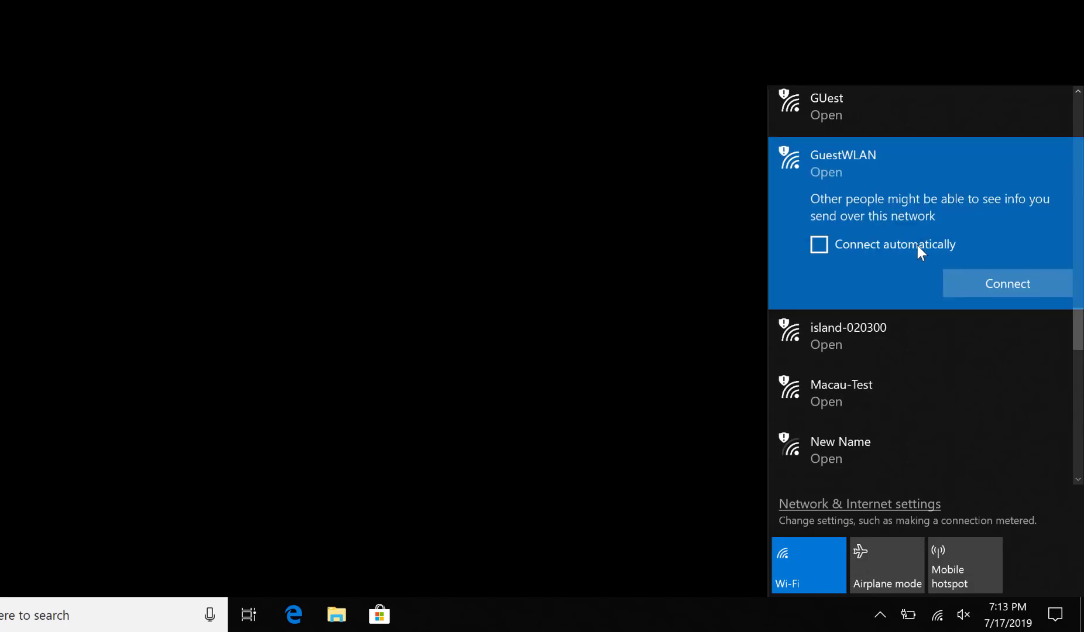
left_click(1029, 285)
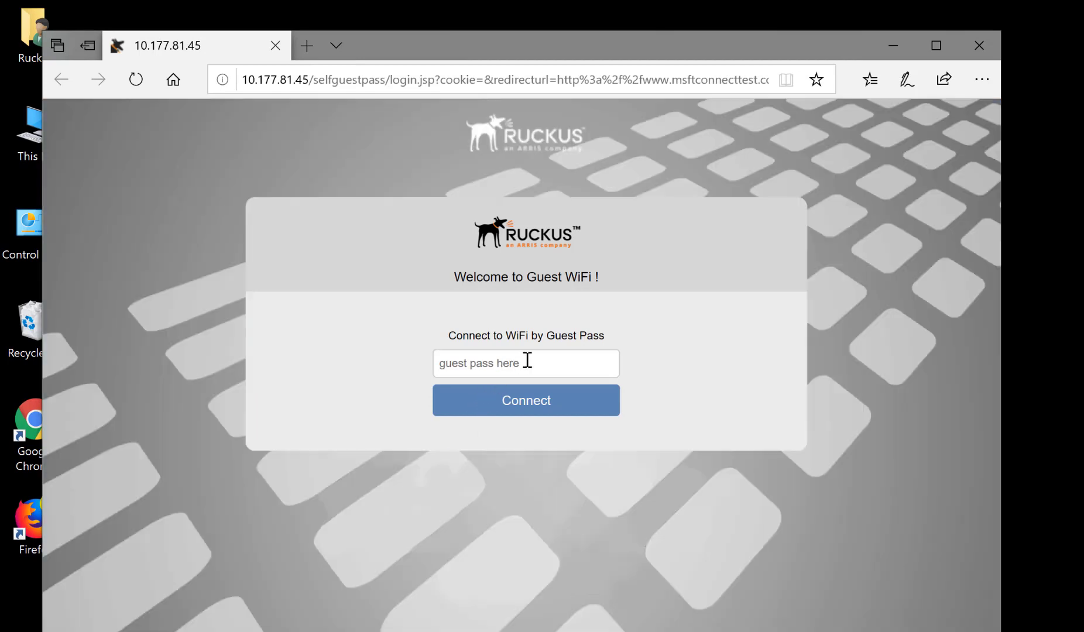
Step: Authenticate on the Guest WiFi captive portal with the generated guest pass and continue to the internet
left_click(528, 360)
left_click(533, 410)
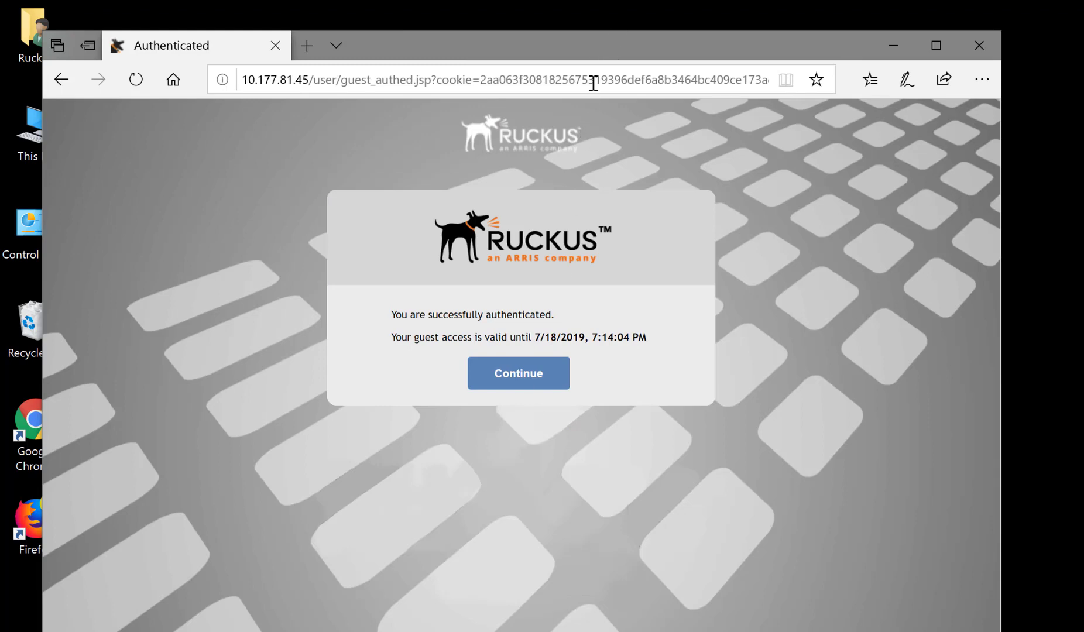
left_click(522, 380)
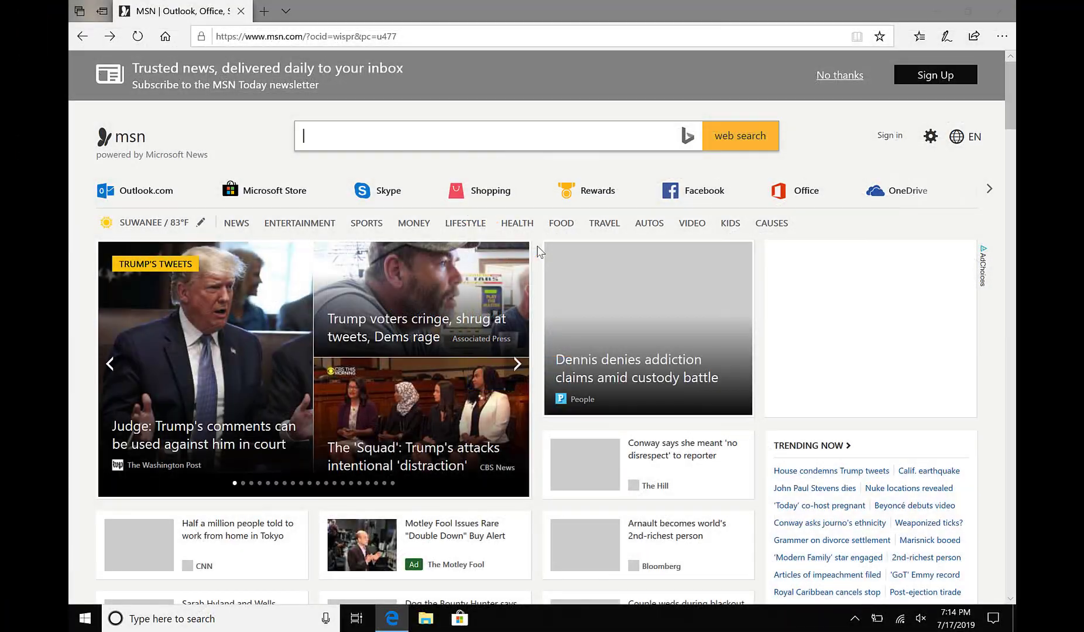